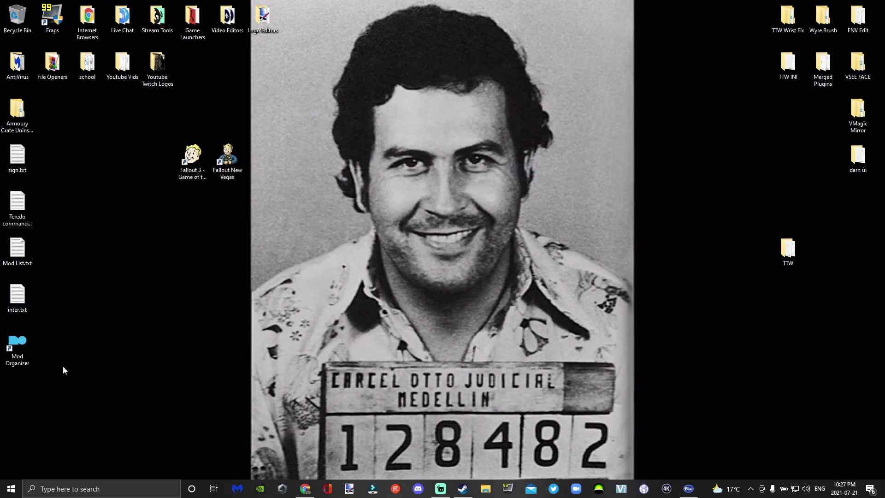
Launch Mod Organizer 2 and show its empty E:\TTW Mods\mods folder in File Explorer.
{"action": "double_click", "coordinate": [16, 354]}
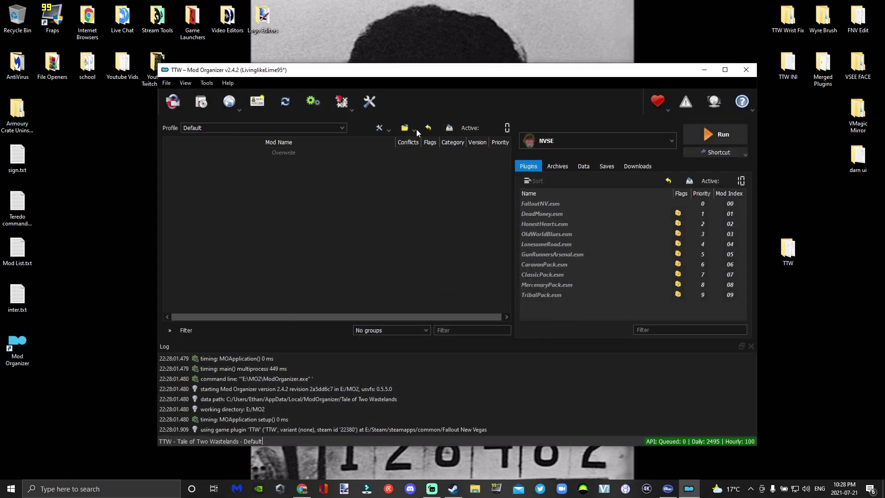
{"action": "left_click", "coordinate": [414, 131]}
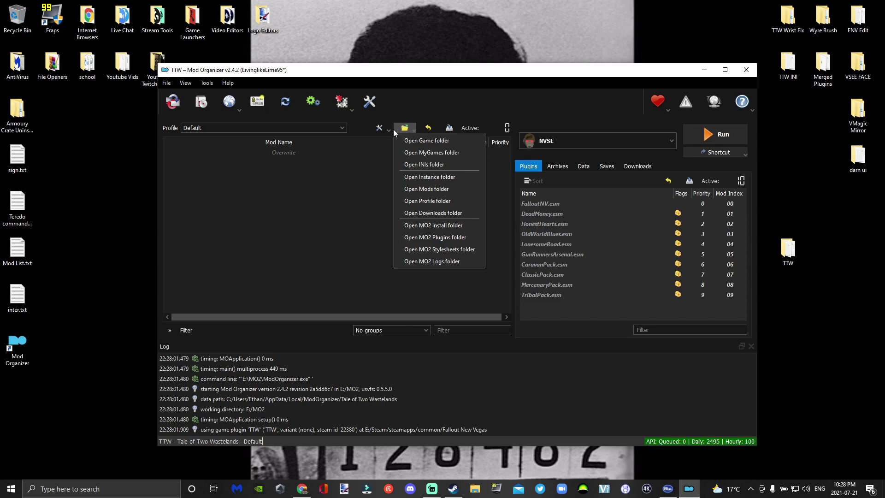
{"action": "left_click", "coordinate": [427, 189]}
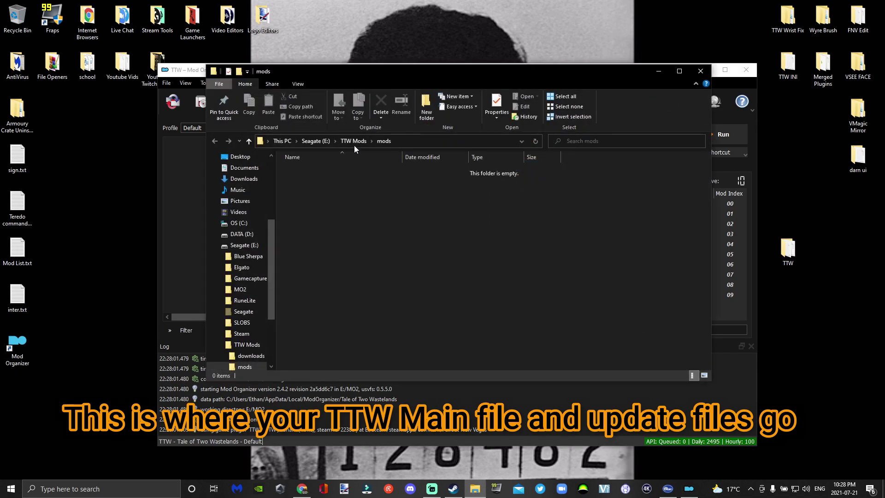
Add a new folder named 'Tale of Two Wastelands' inside E:\TTW Mods\mods, then close Explorer.
{"action": "left_click", "coordinate": [353, 141]}
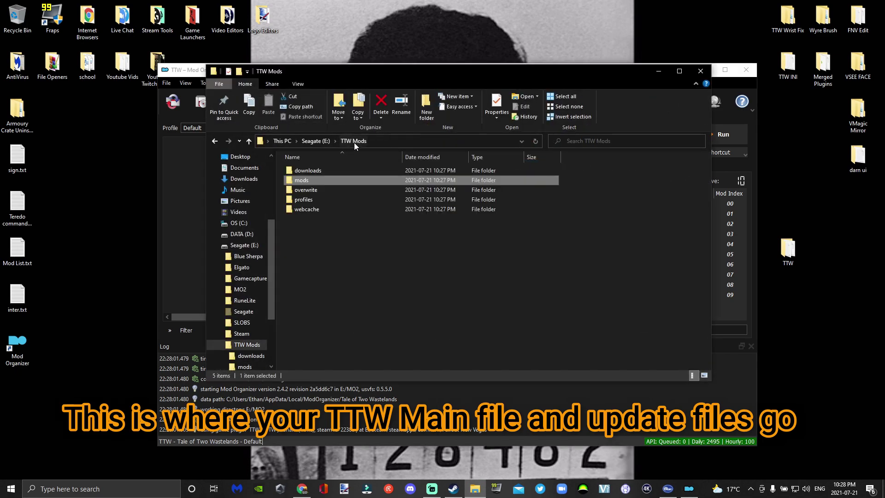
{"action": "double_click", "coordinate": [313, 179]}
{"action": "right_click", "coordinate": [443, 211]}
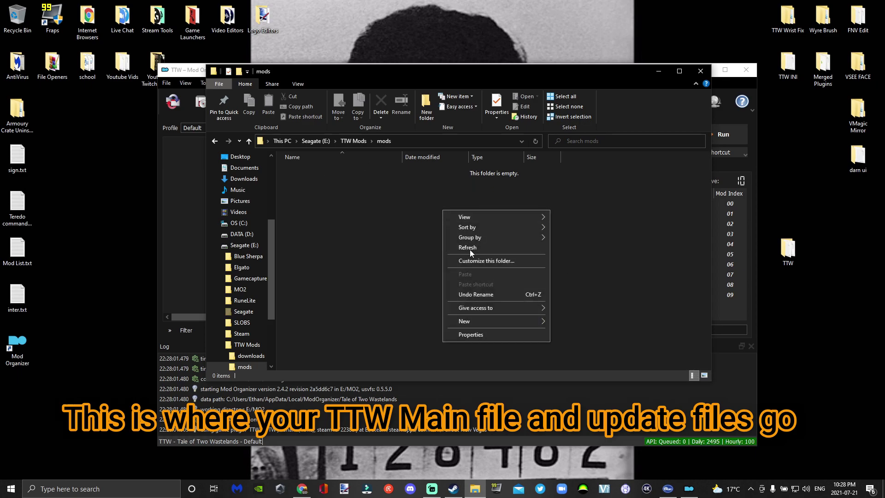
{"action": "mouse_move", "coordinate": [479, 323]}
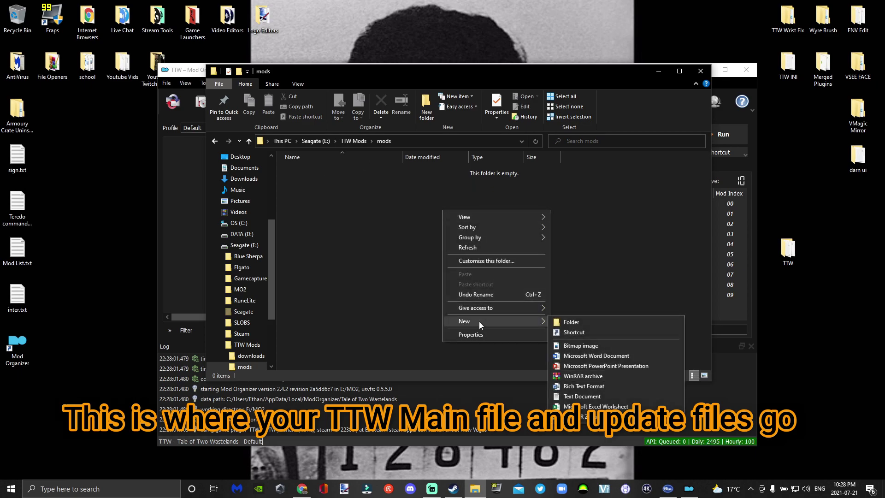
{"action": "left_click", "coordinate": [568, 321]}
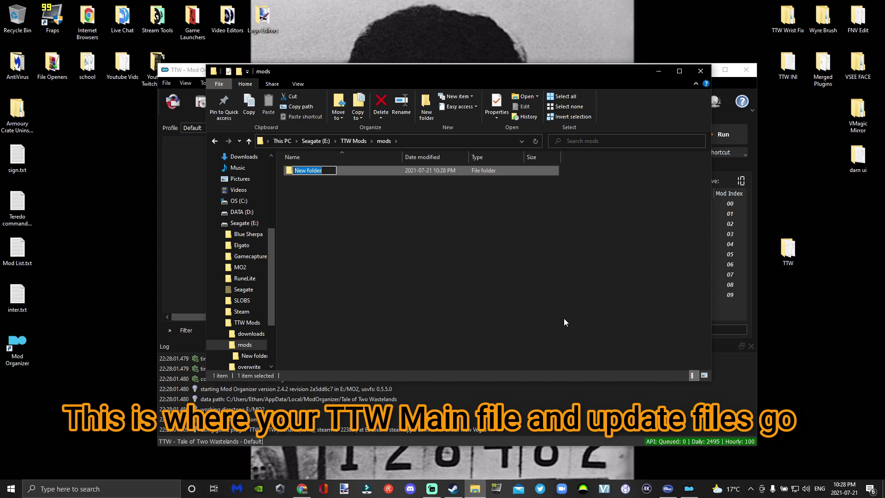
{"action": "type", "text": "Tale of Two "}
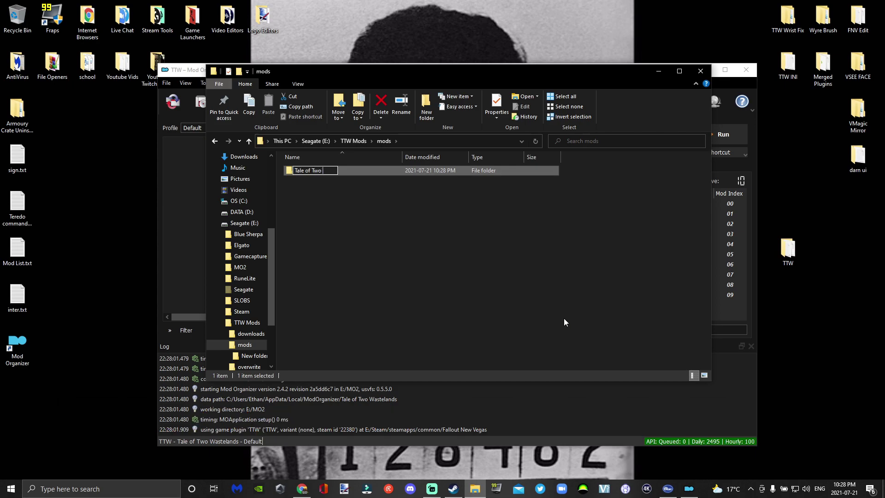
{"action": "type", "text": "Wastelands"}
{"action": "key", "text": "Return"}
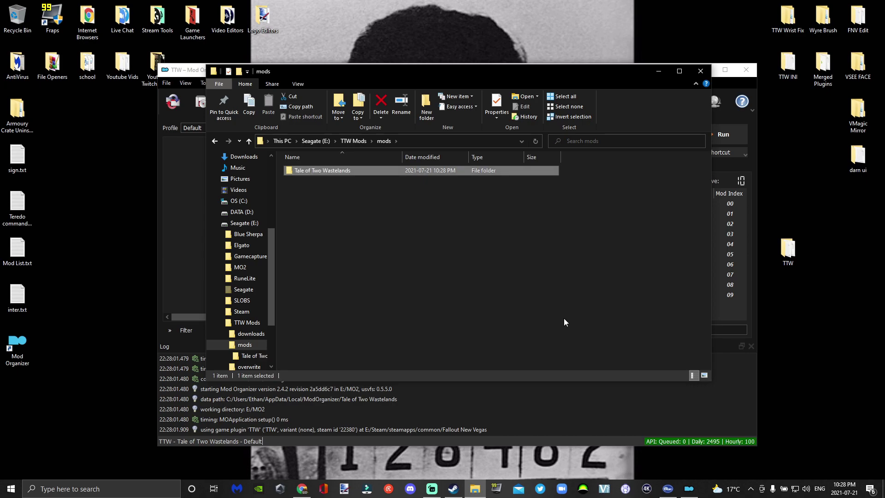
{"action": "left_click", "coordinate": [699, 71]}
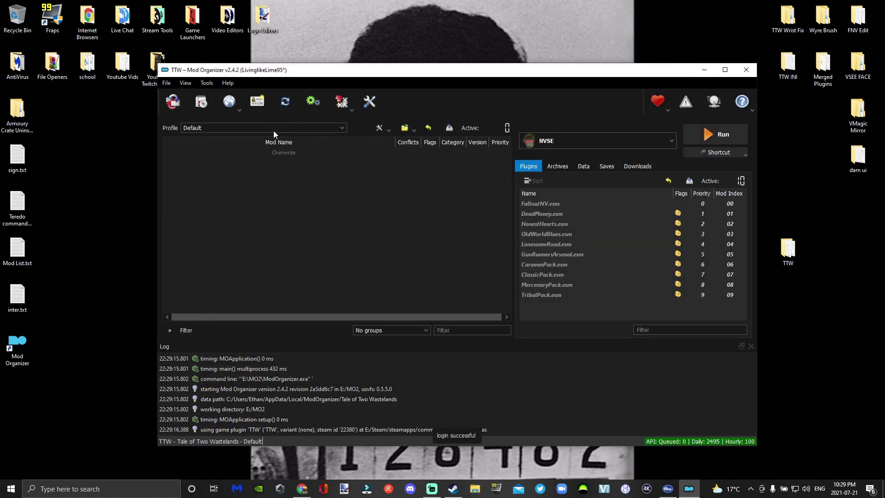
Enable Automatic Archive Invalidation on the Default profile, clear the INI read-only flag, and quit Mod Organizer.
{"action": "left_click", "coordinate": [273, 130]}
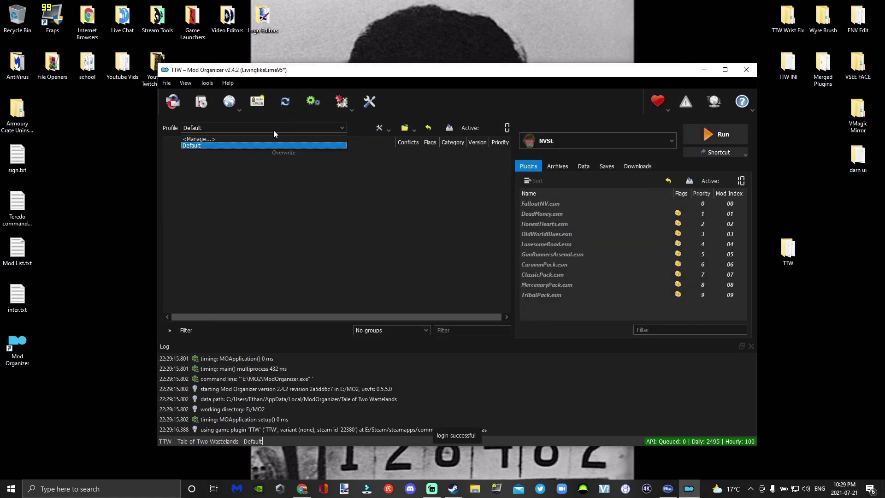
{"action": "left_click", "coordinate": [220, 138]}
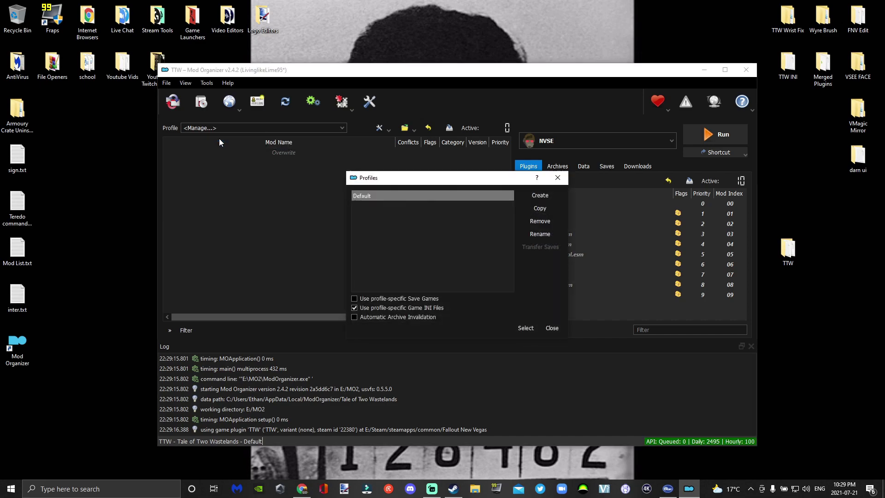
{"action": "left_click", "coordinate": [369, 318]}
{"action": "left_click", "coordinate": [522, 329]}
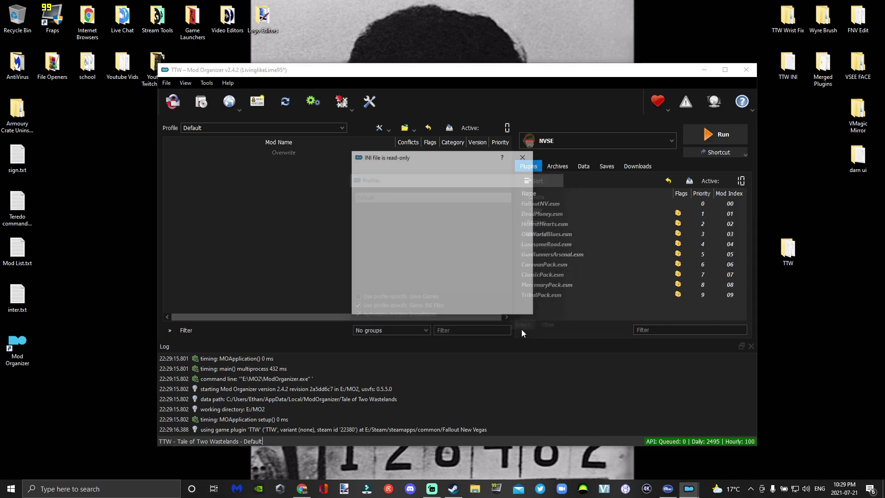
{"action": "left_click", "coordinate": [452, 221]}
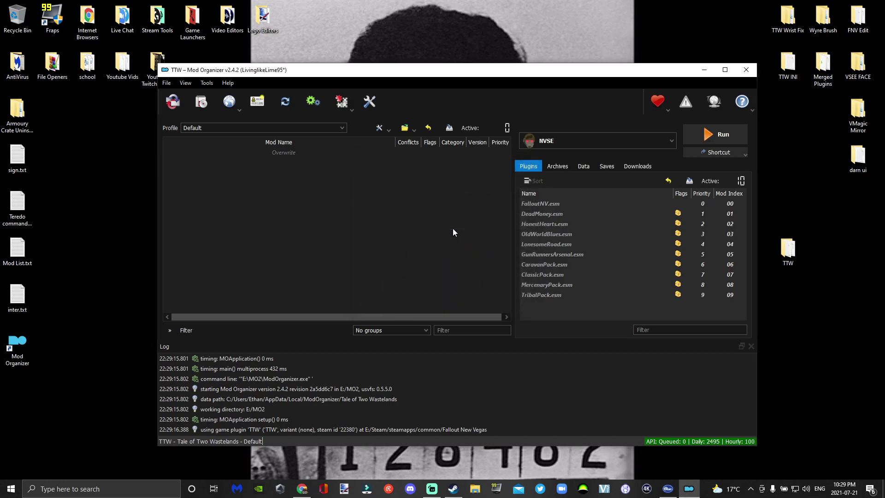
{"action": "left_click", "coordinate": [750, 71]}
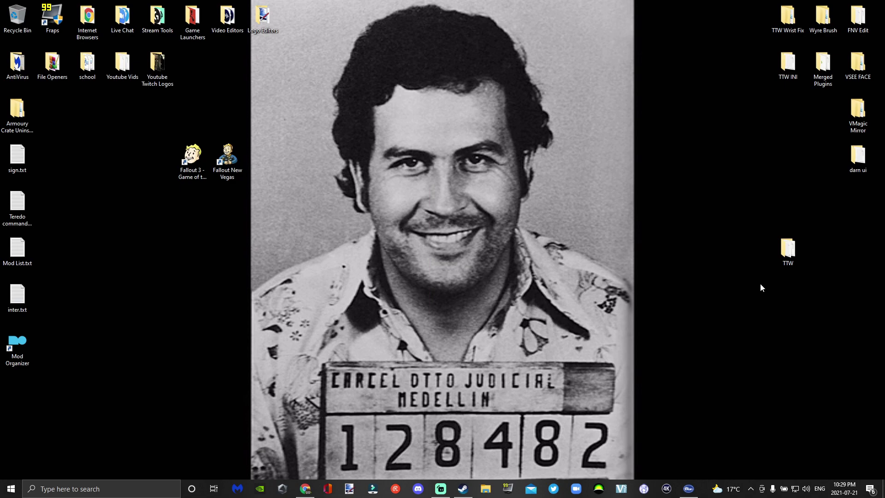
Run TTW Install.exe from the TTW folder and install the TTW_v3.2_Full package.
{"action": "double_click", "coordinate": [771, 254]}
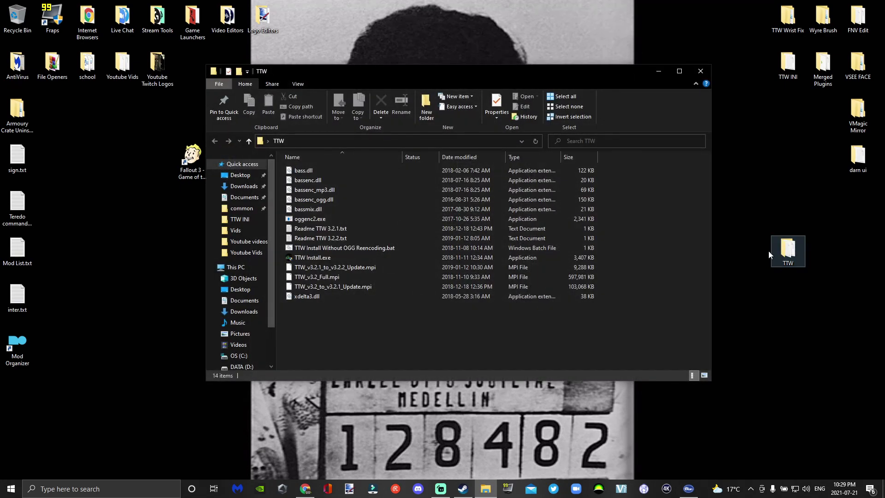
{"action": "double_click", "coordinate": [329, 256]}
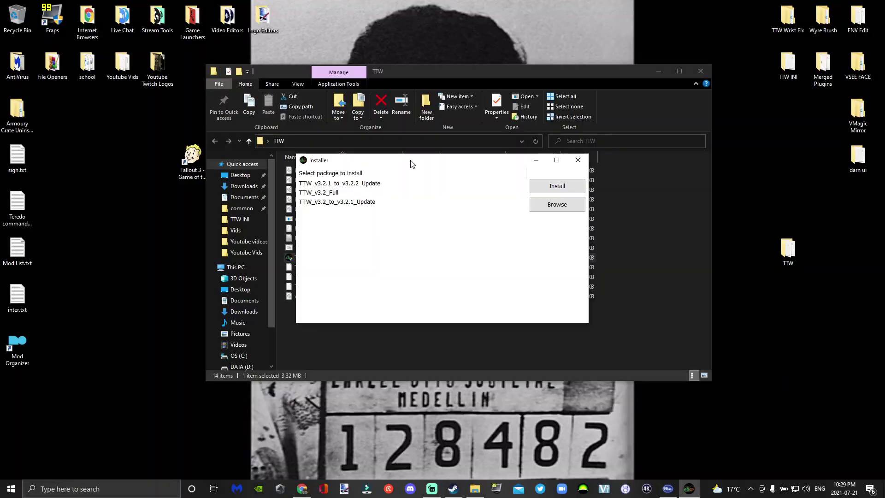
{"action": "left_click_drag", "start_coordinate": [411, 162], "coordinate": [433, 118]}
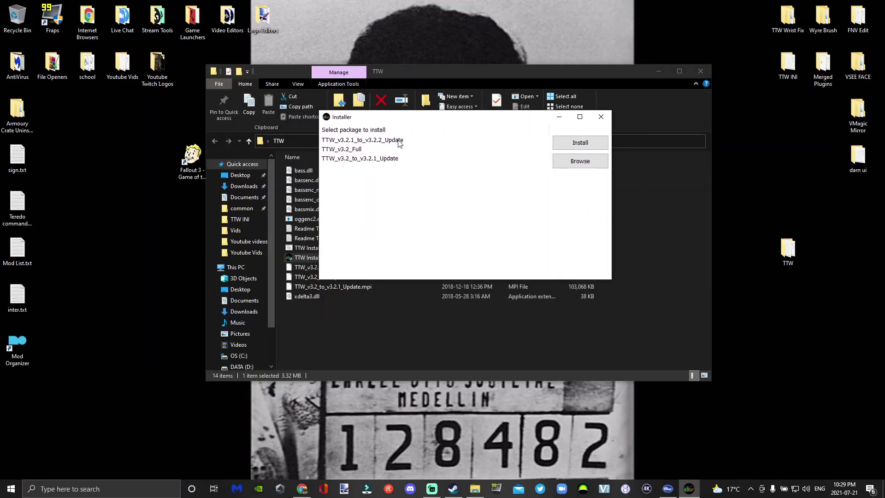
{"action": "left_click", "coordinate": [371, 150]}
{"action": "left_click", "coordinate": [370, 149]}
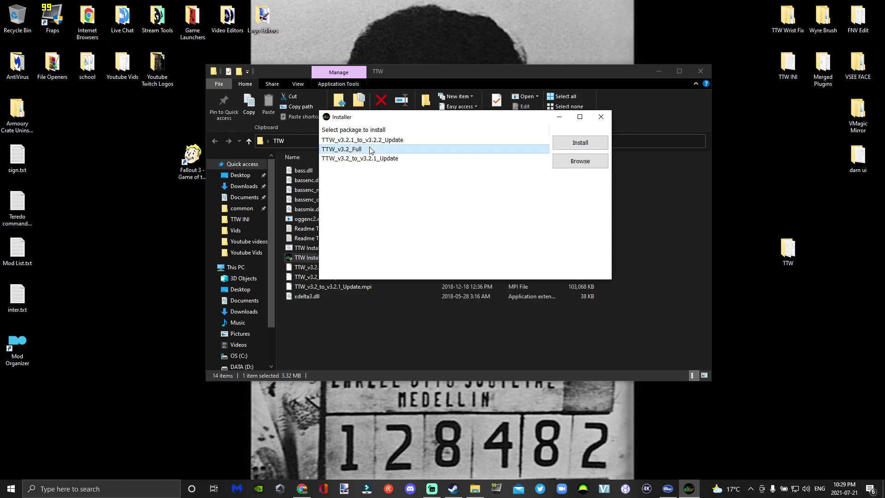
{"action": "left_click", "coordinate": [581, 144]}
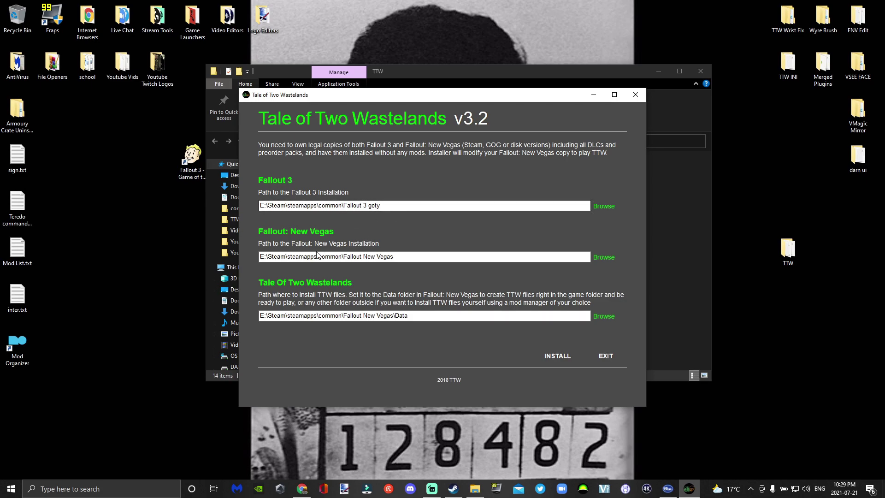
Set the TTW install path to E:\TTW Mods\mods\Tale of Two Wastelands for the v3.2 install.
{"action": "left_click_drag", "start_coordinate": [394, 316], "coordinate": [415, 317]}
{"action": "left_click", "coordinate": [415, 316]}
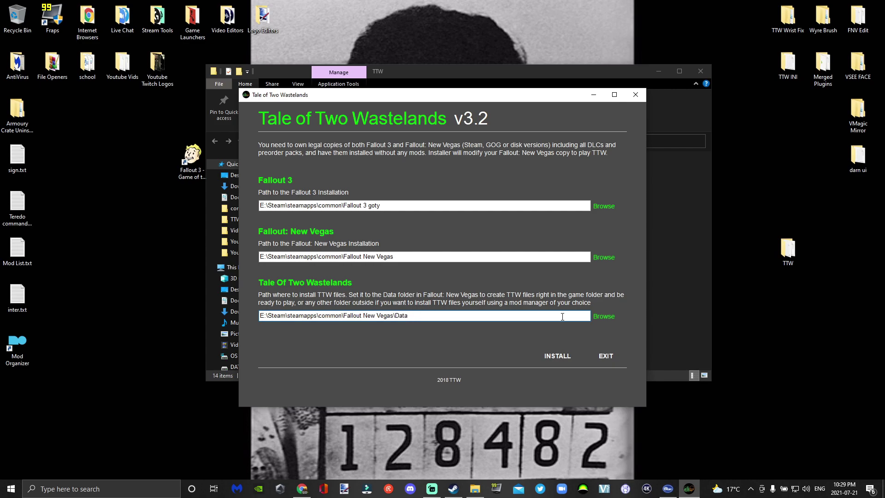
{"action": "left_click", "coordinate": [609, 319]}
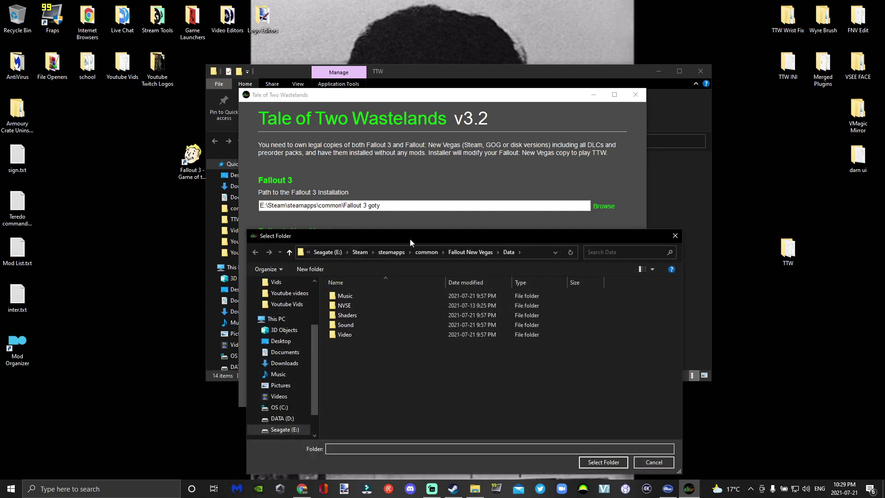
{"action": "left_click_drag", "start_coordinate": [410, 238], "coordinate": [421, 110]}
{"action": "scroll", "coordinate": [295, 263], "scroll_direction": "down", "scroll_amount": 2}
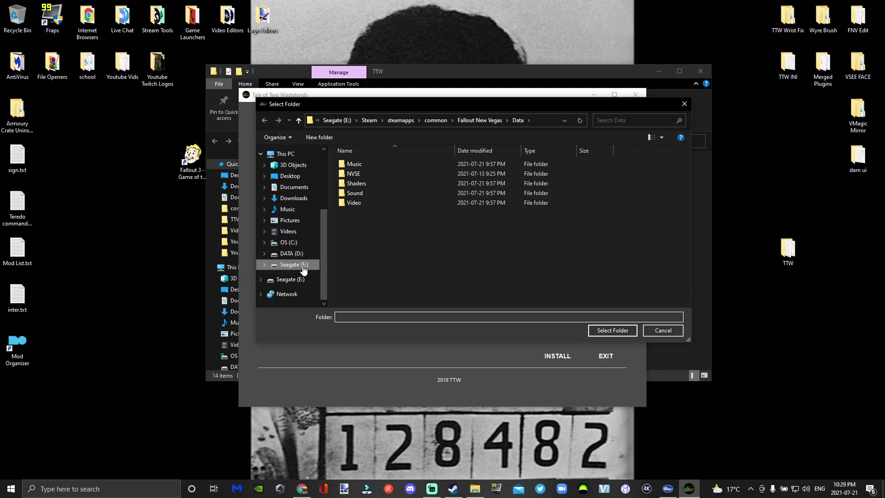
{"action": "left_click", "coordinate": [302, 266]}
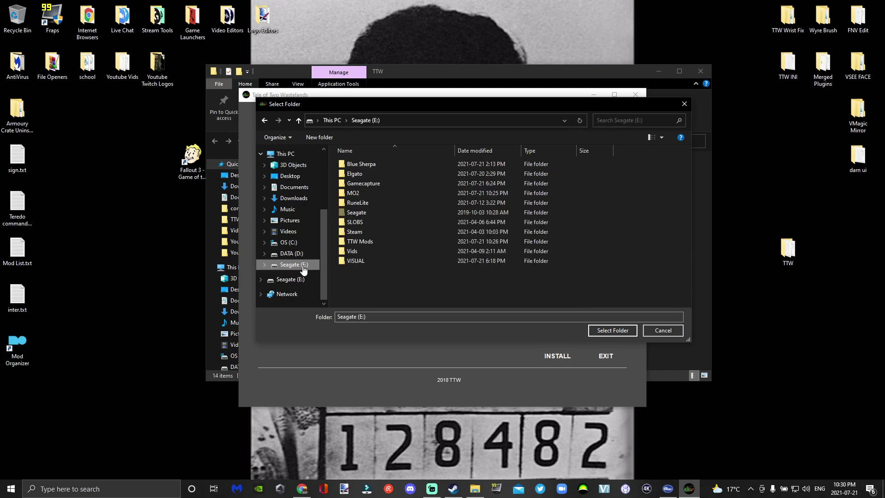
{"action": "double_click", "coordinate": [373, 242]}
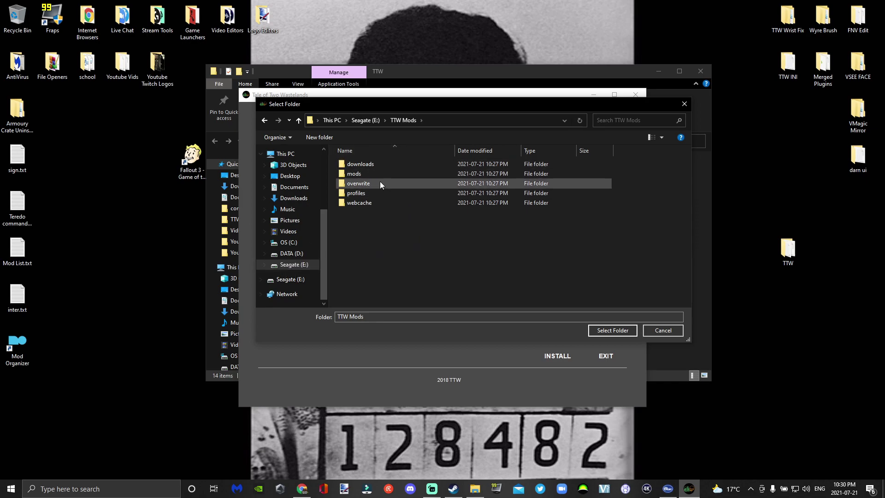
{"action": "double_click", "coordinate": [377, 175]}
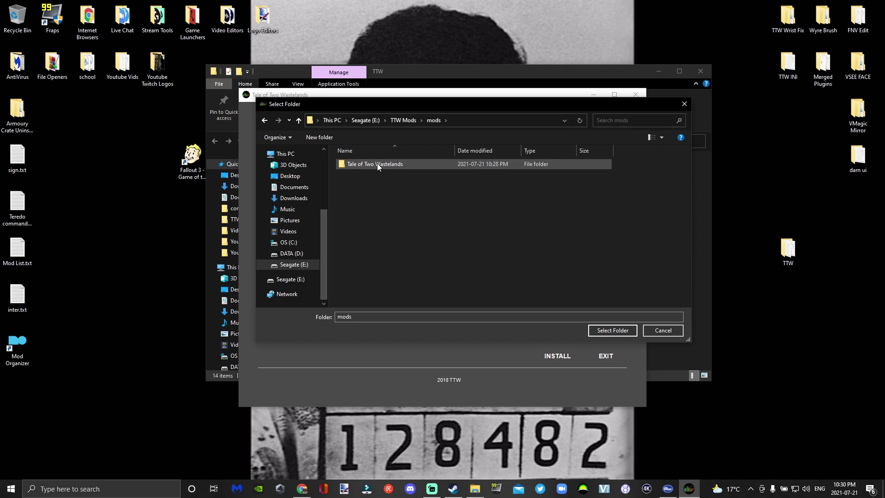
{"action": "left_click", "coordinate": [377, 164]}
{"action": "left_click", "coordinate": [613, 329]}
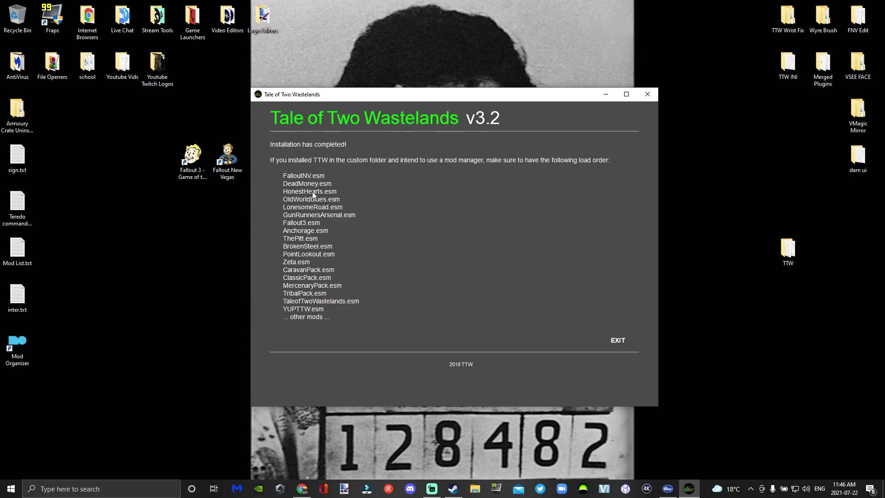
Exit the finished v3.2 installer and rerun TTW Install.exe with the TTW_v3.2_to_v3.2.1_Update package.
{"action": "left_click_drag", "start_coordinate": [518, 99], "coordinate": [520, 80]}
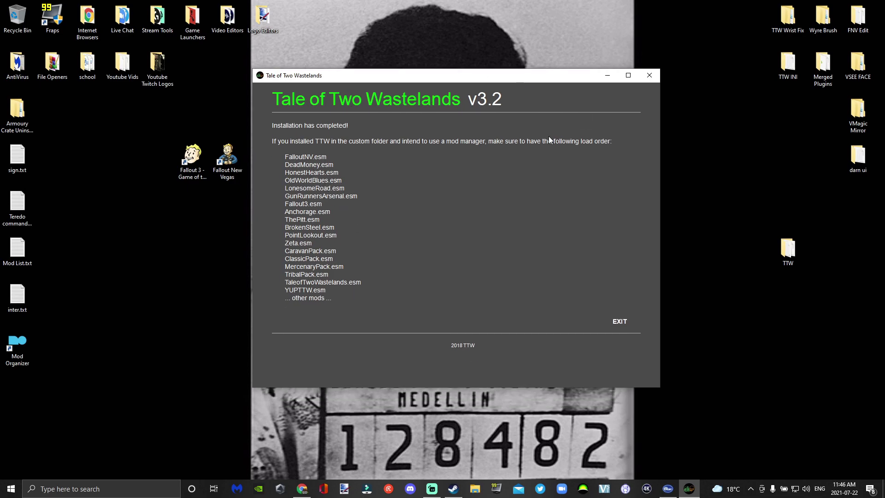
{"action": "left_click", "coordinate": [615, 323]}
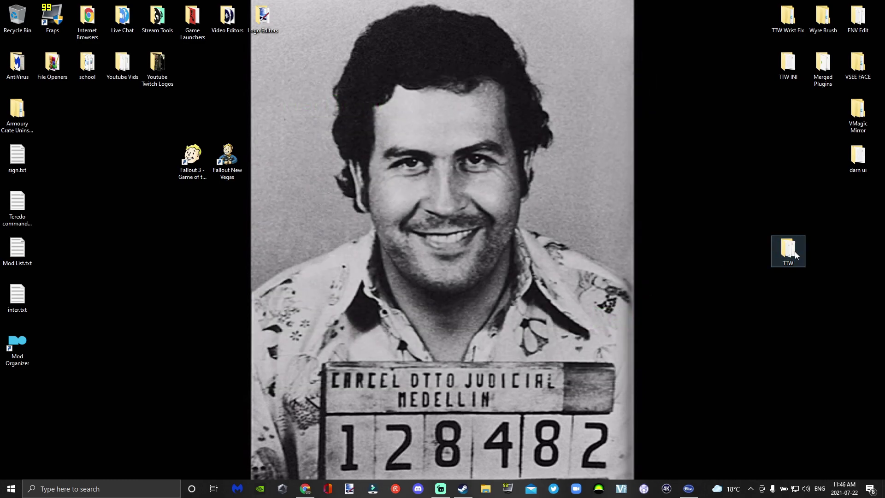
{"action": "double_click", "coordinate": [793, 253]}
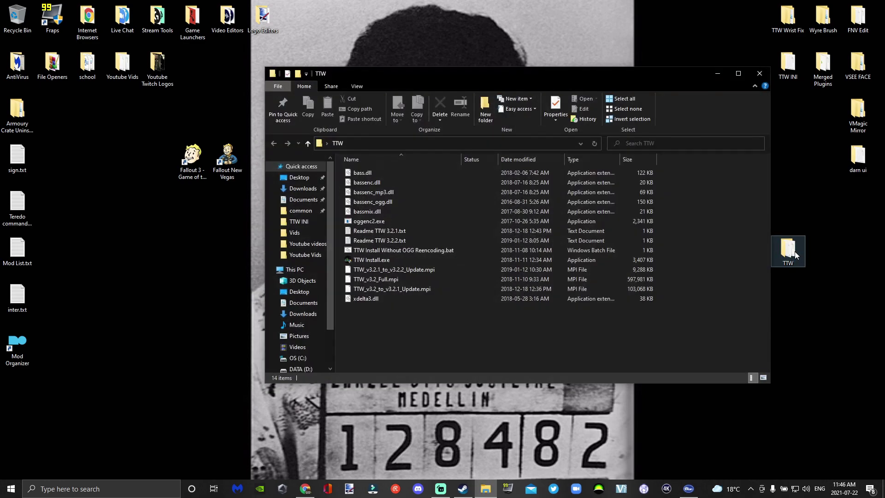
{"action": "double_click", "coordinate": [397, 259]}
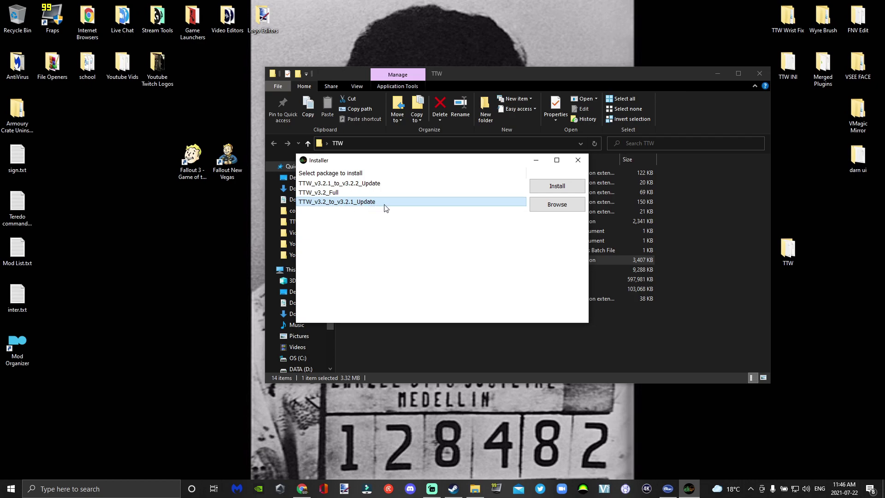
{"action": "left_click", "coordinate": [560, 188]}
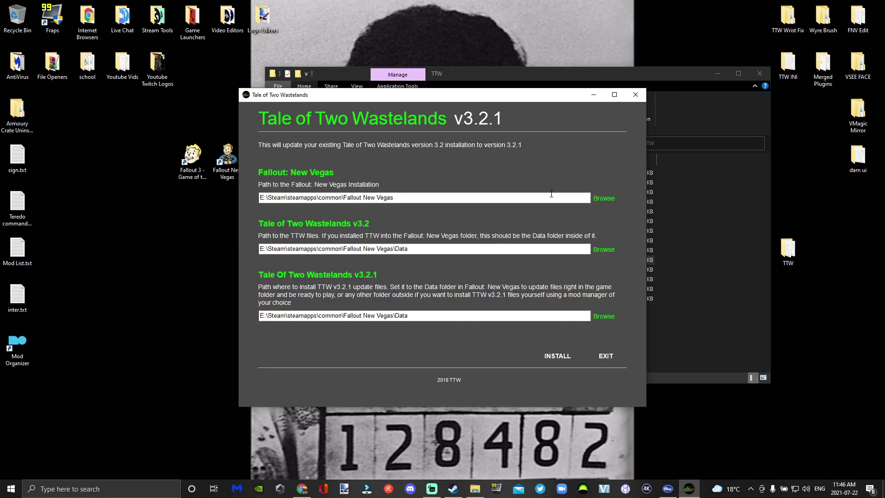
Set the TTW v3.2 files path to E:\TTW Mods\mods\Tale of Two Wastelands.
{"action": "left_click", "coordinate": [607, 249]}
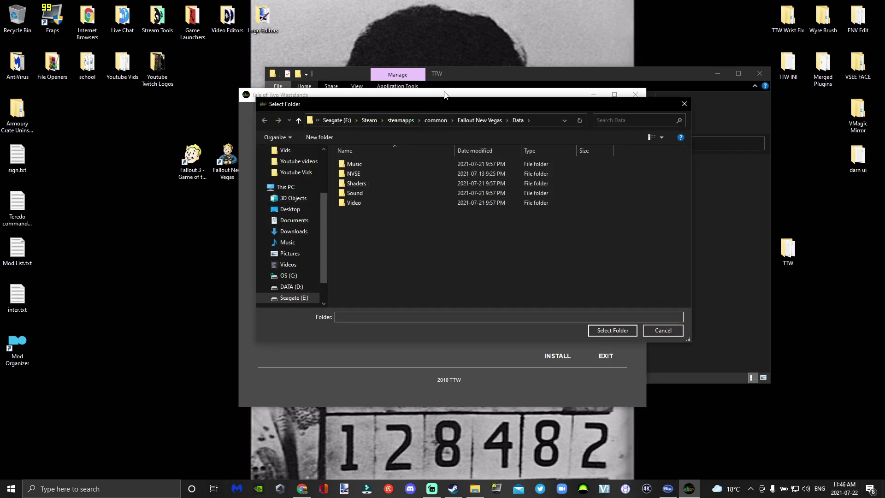
{"action": "left_click_drag", "start_coordinate": [455, 100], "coordinate": [516, 101]}
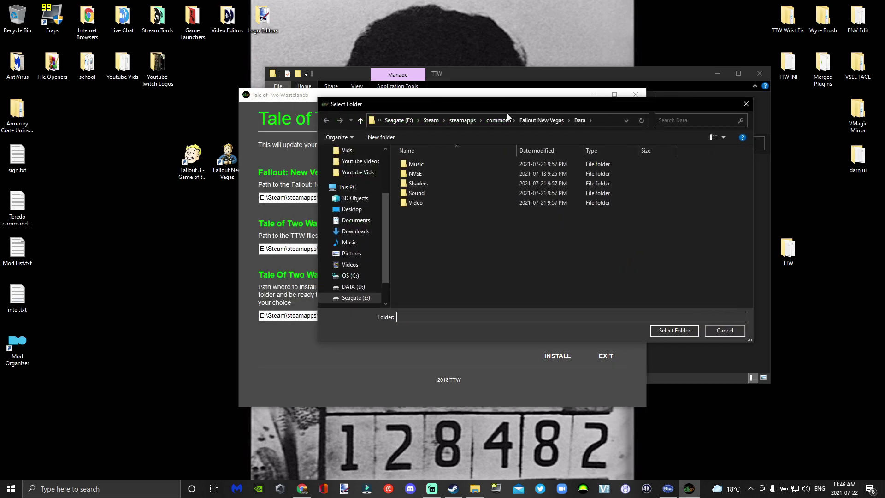
{"action": "left_click", "coordinate": [356, 298]}
{"action": "double_click", "coordinate": [452, 239]}
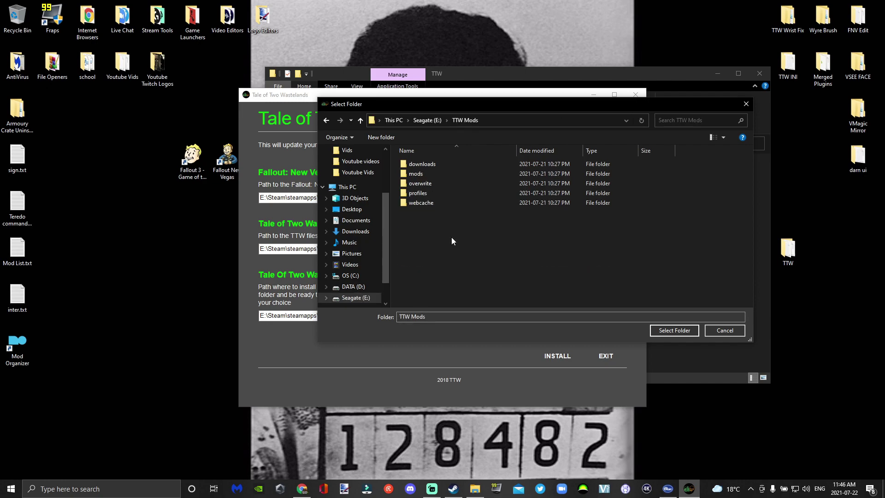
{"action": "double_click", "coordinate": [464, 173]}
{"action": "left_click", "coordinate": [463, 165]}
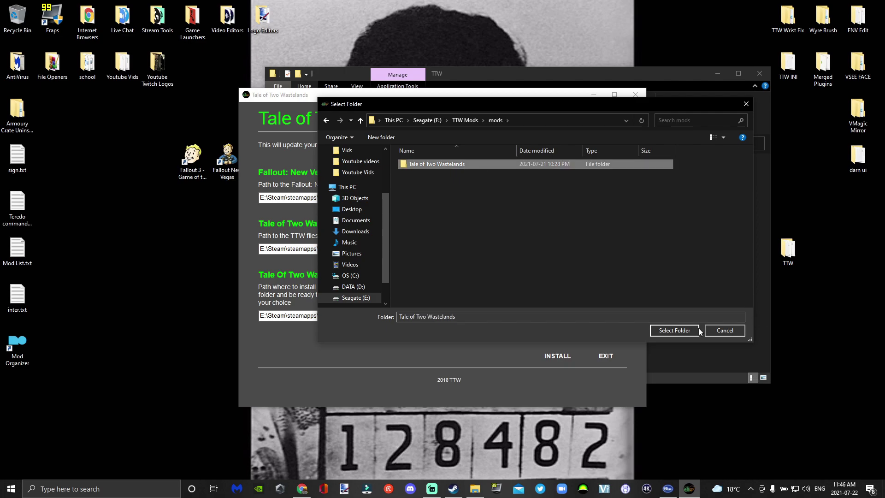
{"action": "left_click", "coordinate": [674, 331]}
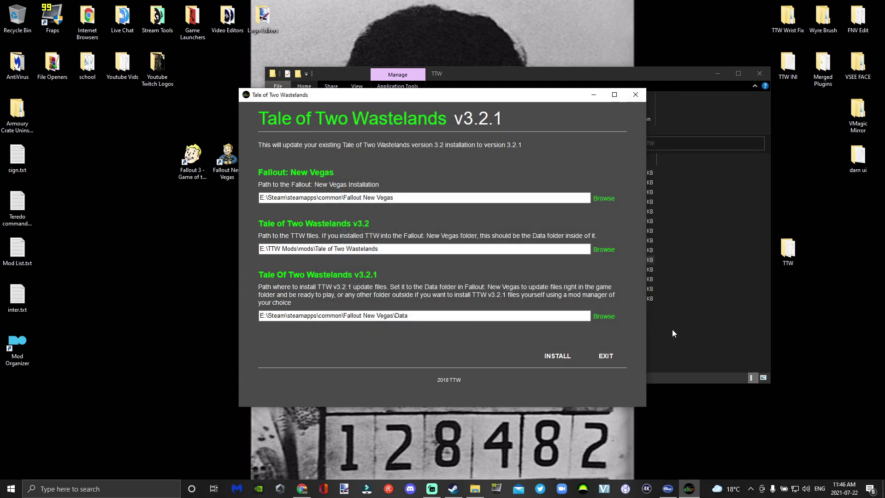
Set the v3.2.1 install path to the same Tale of Two Wastelands folder and start installing.
{"action": "left_click", "coordinate": [604, 317]}
{"action": "left_click", "coordinate": [352, 297]}
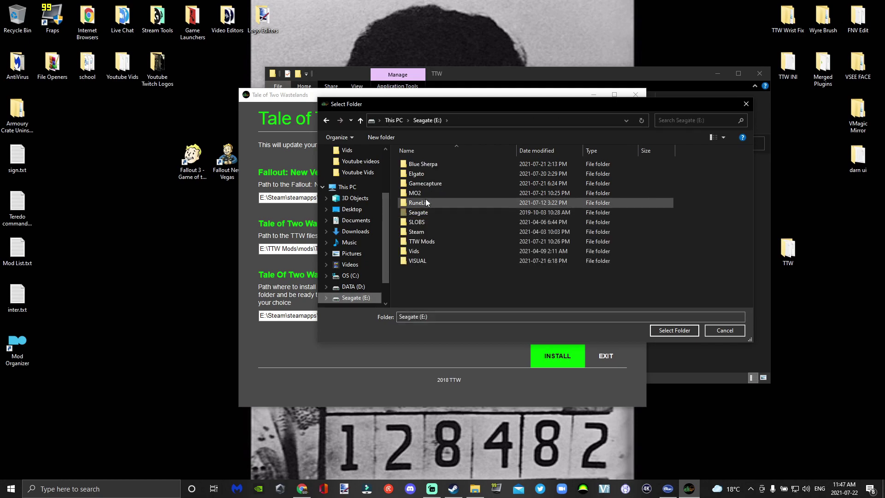
{"action": "double_click", "coordinate": [429, 241]}
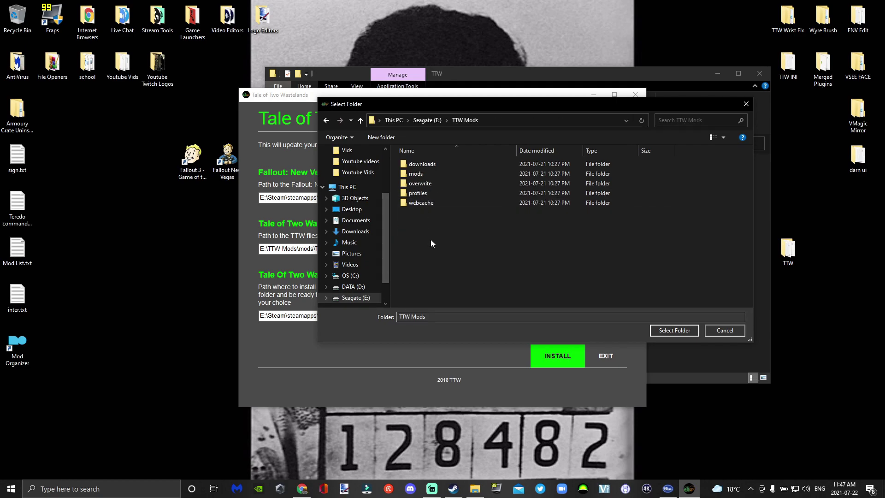
{"action": "double_click", "coordinate": [439, 173]}
{"action": "left_click", "coordinate": [438, 165]}
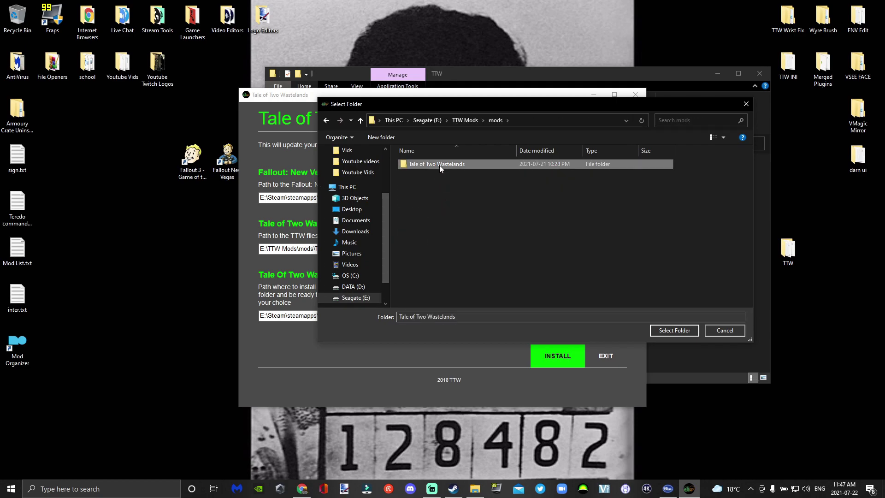
{"action": "left_click", "coordinate": [680, 329]}
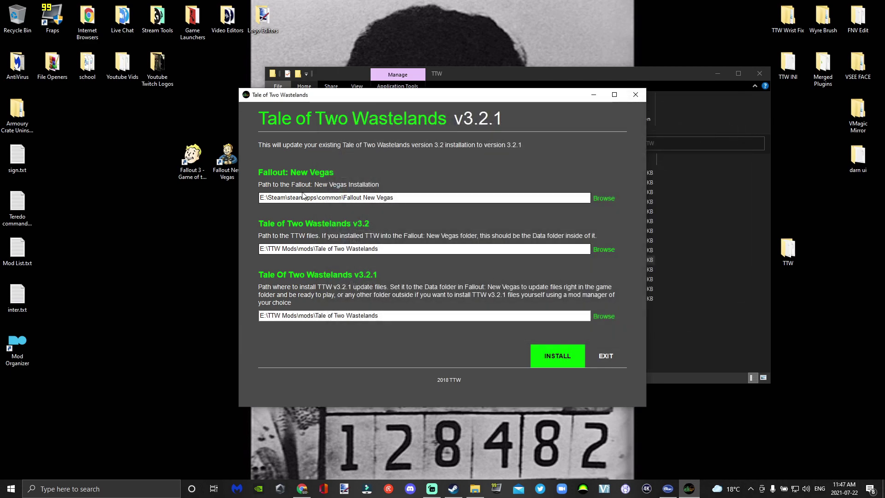
{"action": "left_click", "coordinate": [549, 355]}
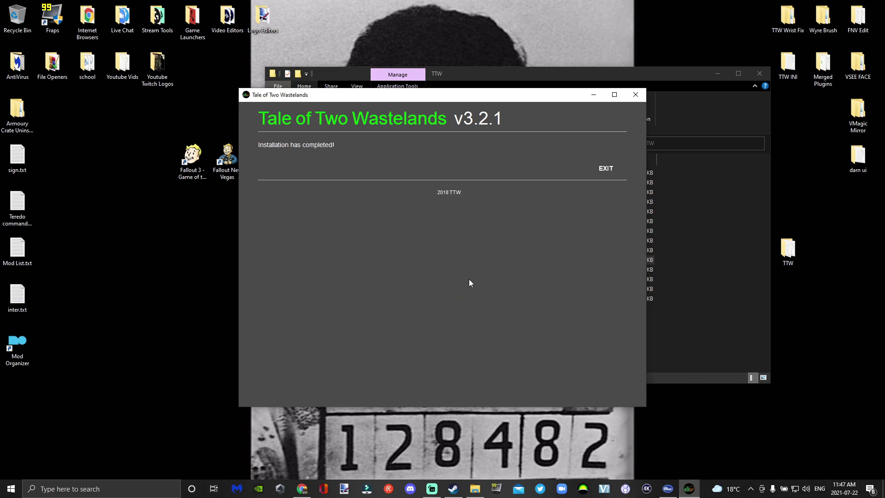
Exit the completed v3.2.1 updater.
{"action": "left_click_drag", "start_coordinate": [544, 95], "coordinate": [580, 82]}
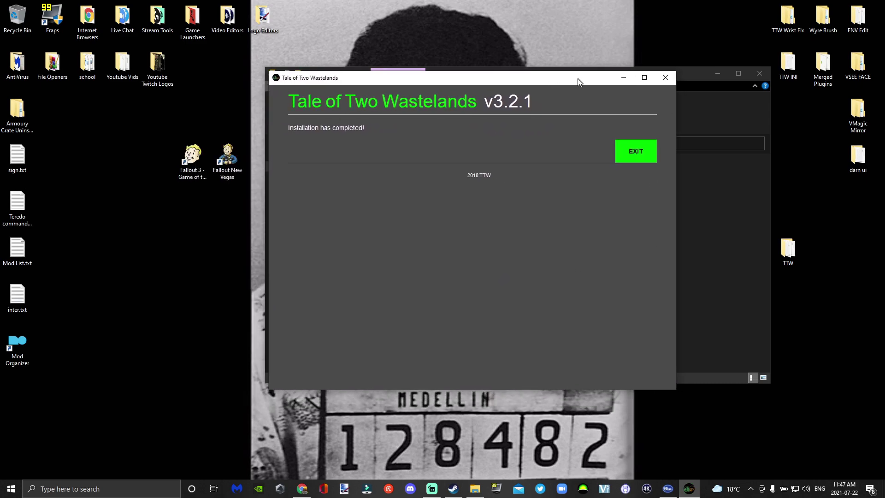
{"action": "left_click", "coordinate": [635, 151]}
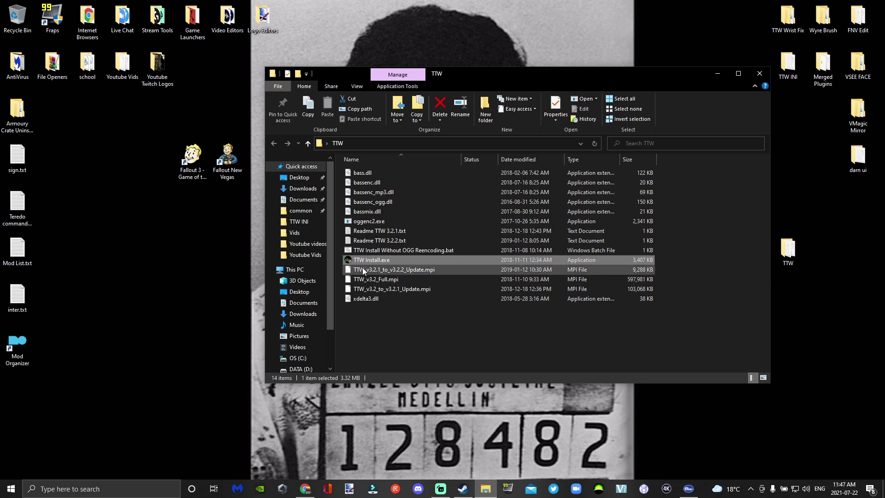
Relaunch TTW Install.exe and install the TTW_v3.2.1_to_v3.2.2_Update package.
{"action": "left_click", "coordinate": [450, 334]}
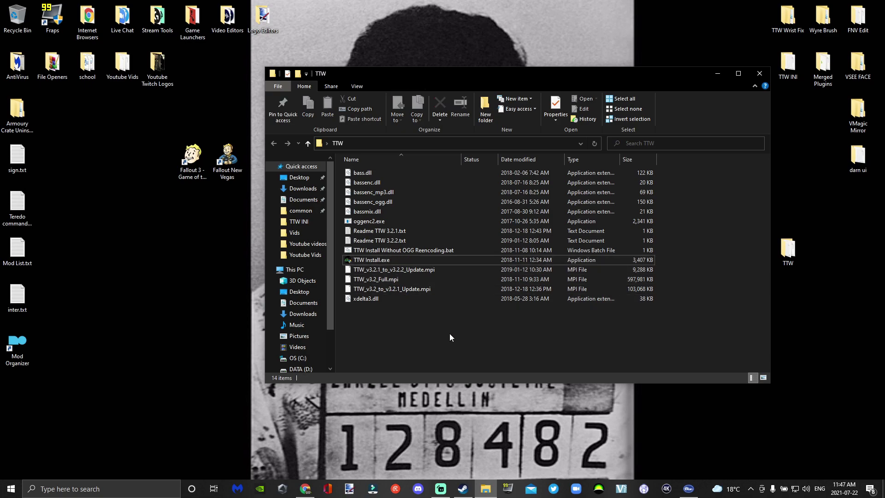
{"action": "double_click", "coordinate": [392, 261]}
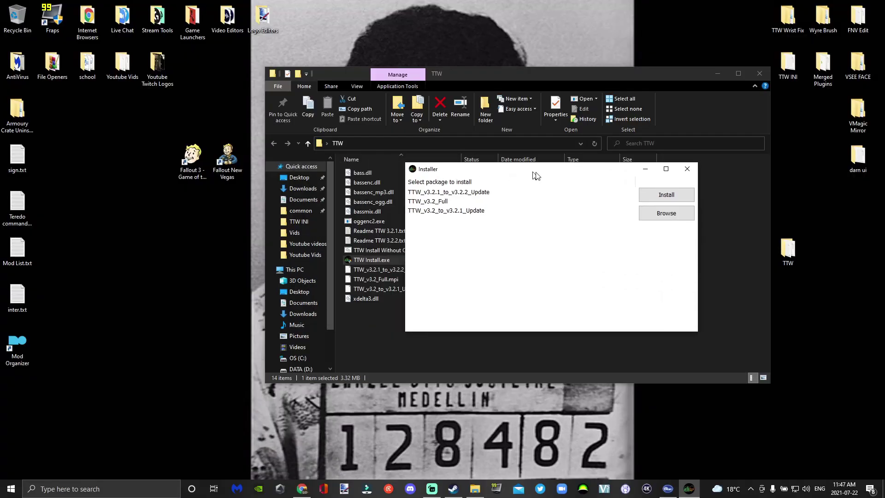
{"action": "left_click_drag", "start_coordinate": [533, 174], "coordinate": [502, 164]}
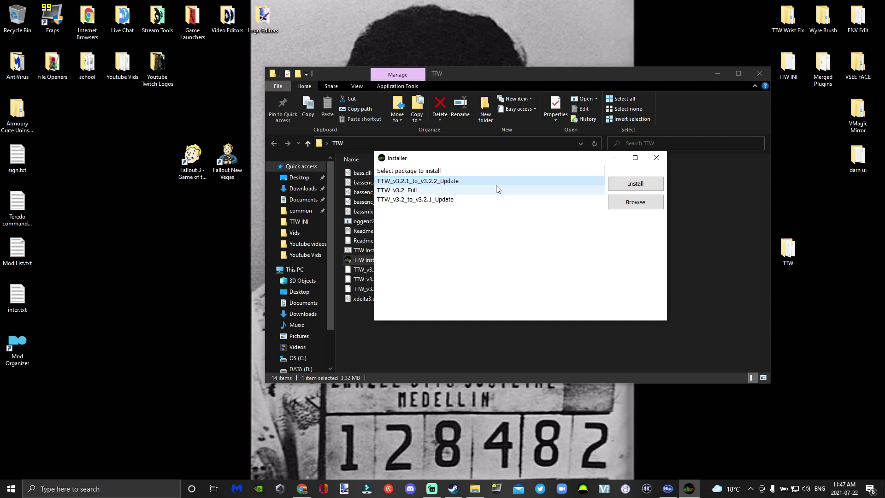
{"action": "left_click", "coordinate": [640, 187]}
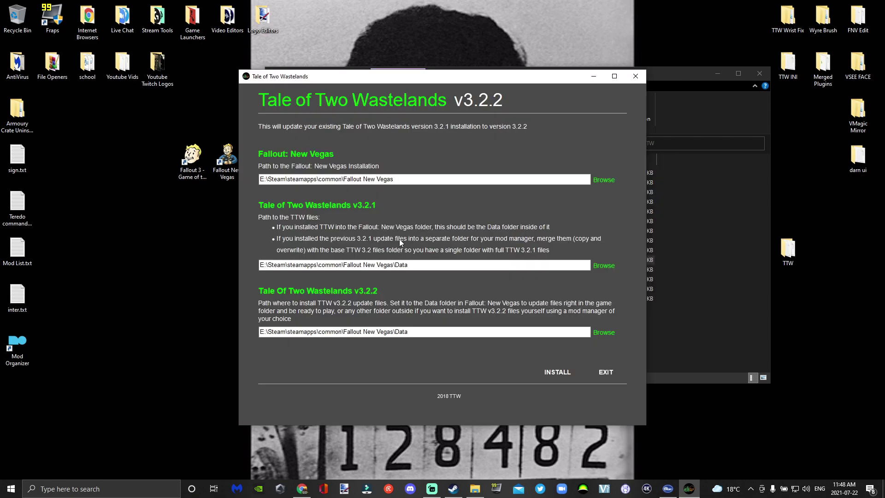
Set the TTW v3.2.1 files path to E:\TTW Mods\mods\Tale of Two Wastelands.
{"action": "left_click", "coordinate": [597, 266]}
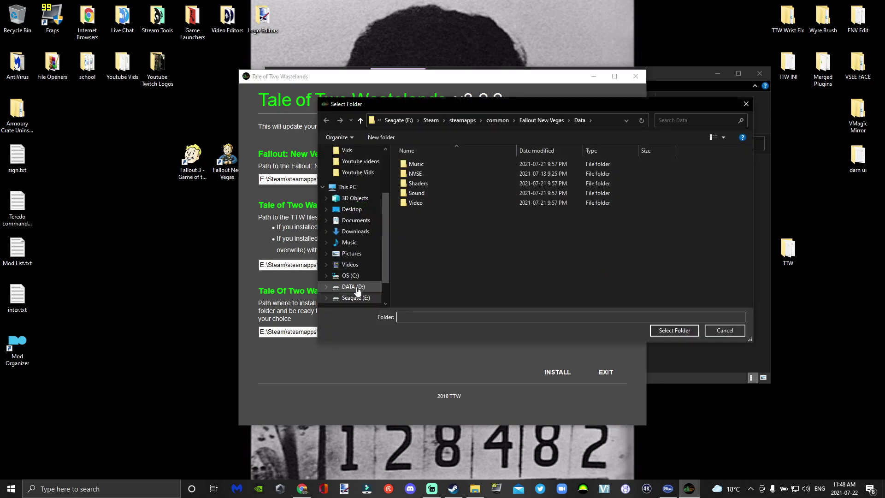
{"action": "left_click", "coordinate": [356, 298]}
{"action": "double_click", "coordinate": [428, 240]}
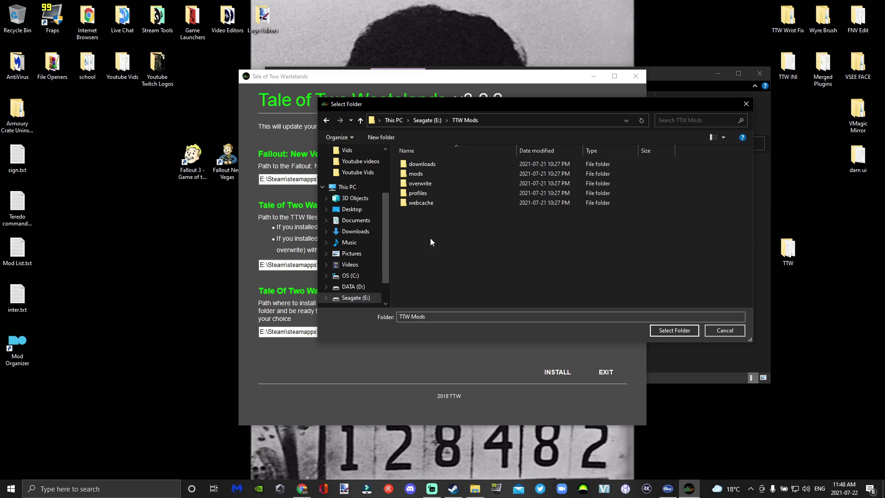
{"action": "double_click", "coordinate": [422, 174]}
{"action": "left_click", "coordinate": [431, 167]}
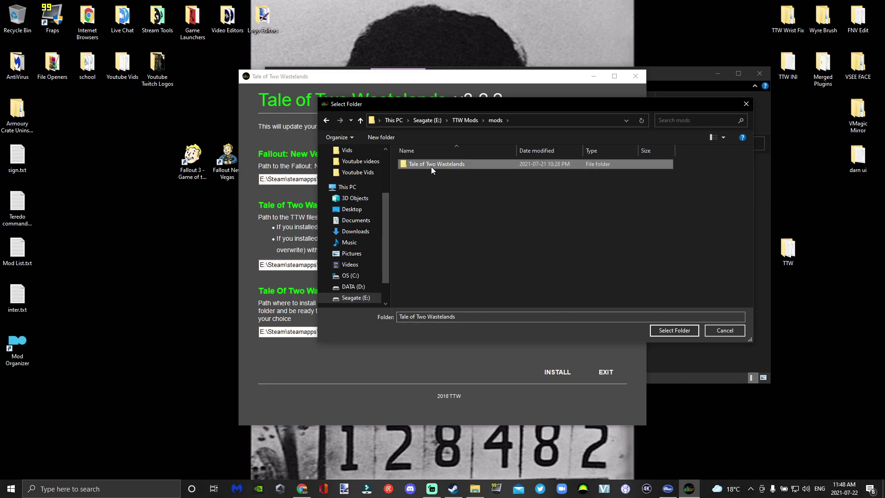
{"action": "left_click", "coordinate": [671, 333]}
Set the v3.2.2 install path to the same Tale of Two Wastelands folder.
{"action": "left_click", "coordinate": [604, 332]}
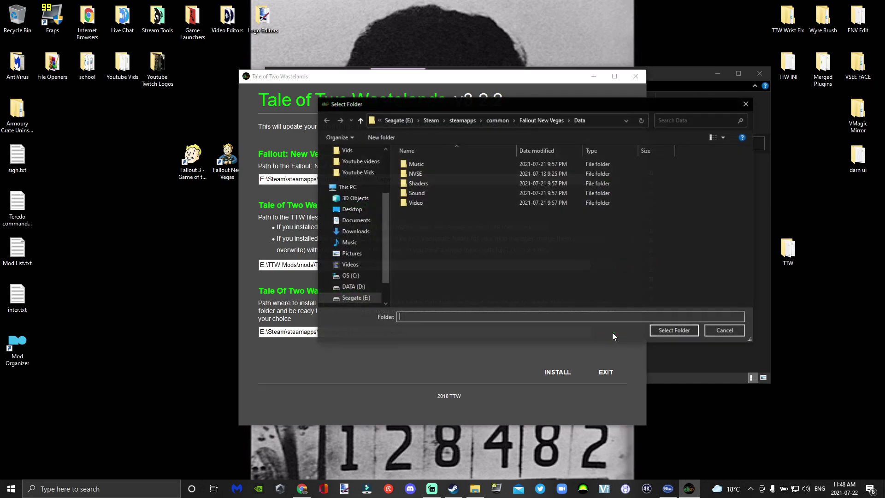
{"action": "left_click", "coordinate": [354, 298]}
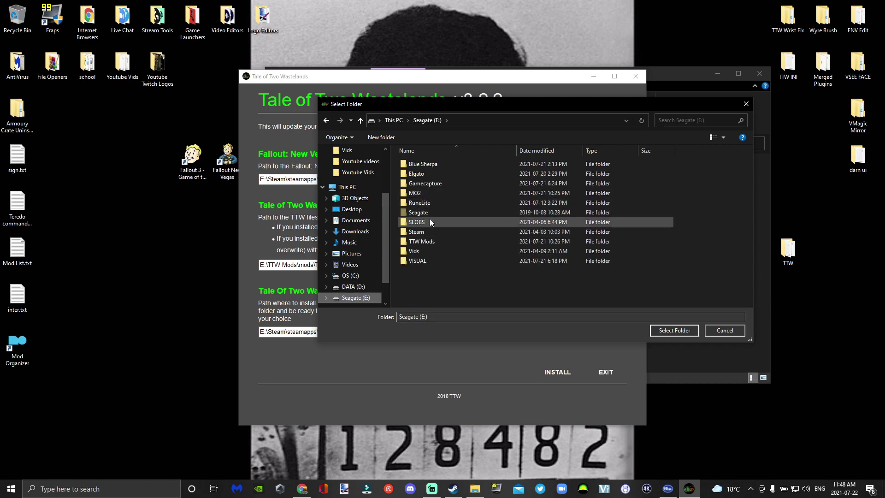
{"action": "double_click", "coordinate": [429, 240]}
{"action": "double_click", "coordinate": [435, 173]}
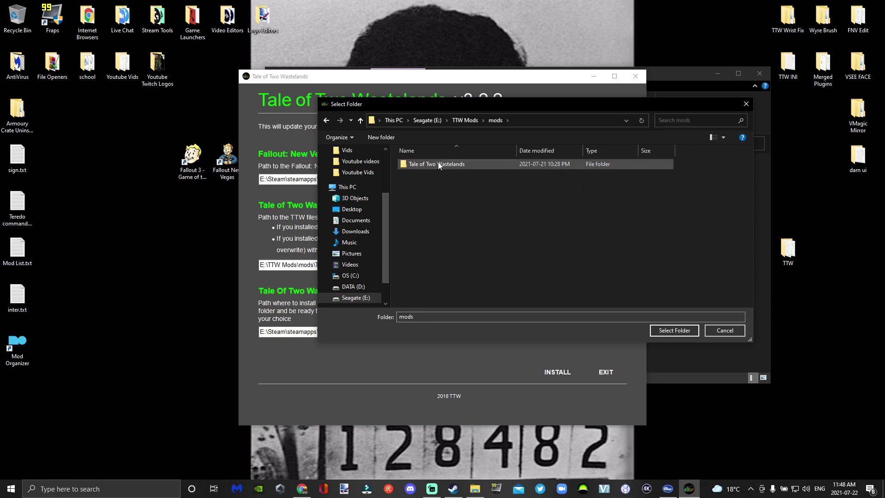
{"action": "left_click", "coordinate": [434, 165]}
{"action": "left_click", "coordinate": [676, 334]}
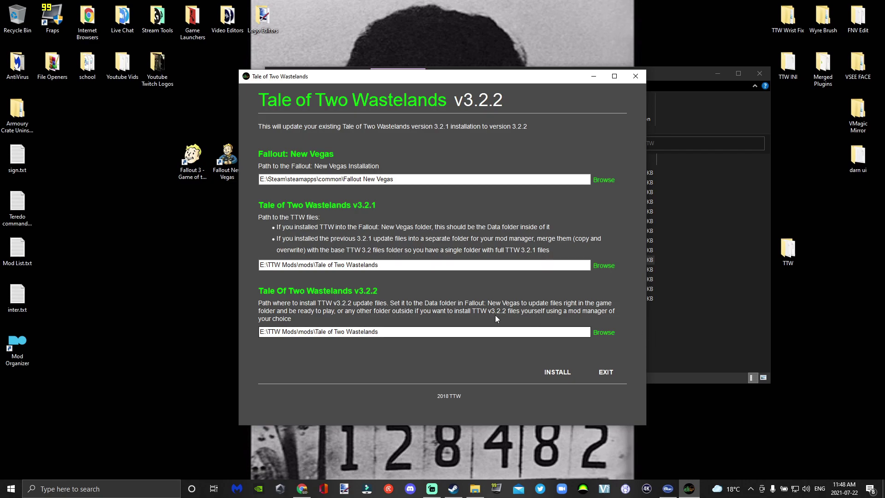